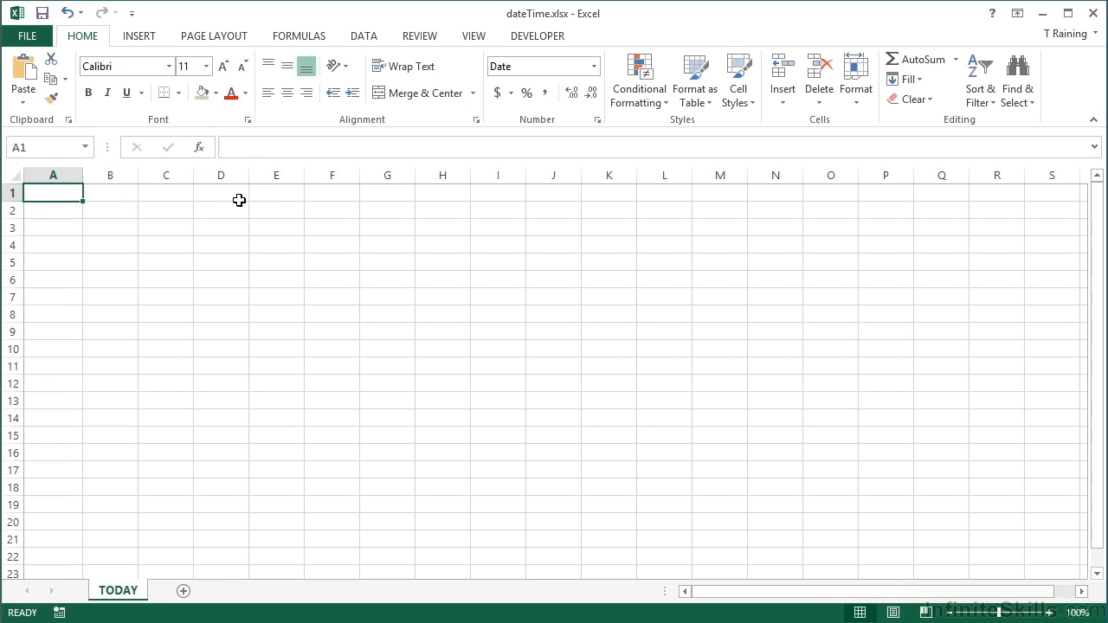
# Enter the formula =TODAY() in cell D1
pyautogui.click(238, 196)
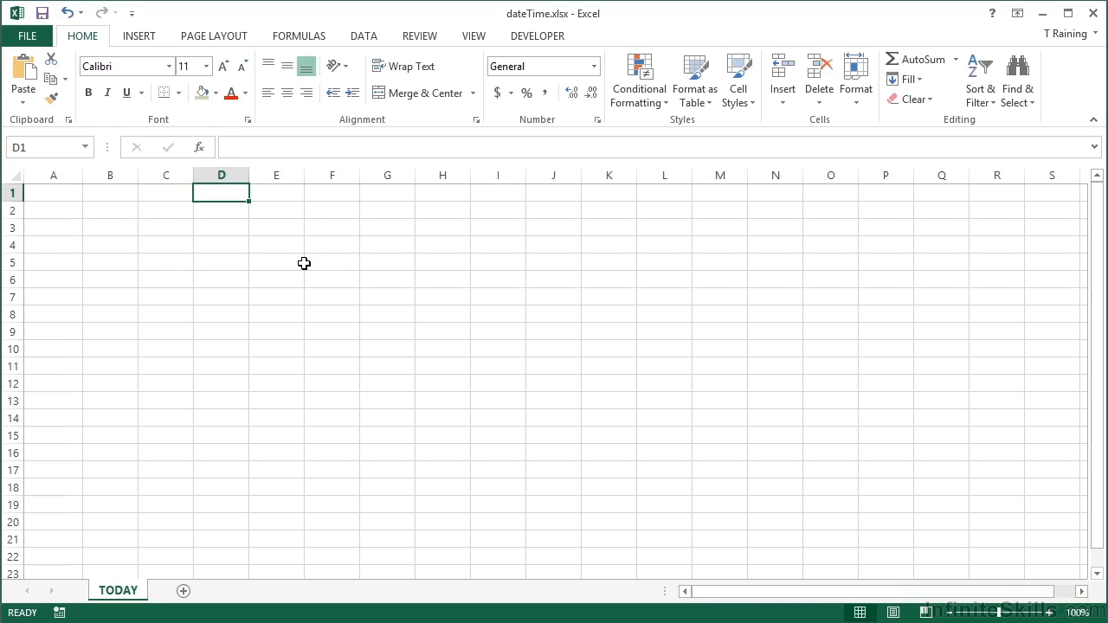
pyautogui.write('=today(')
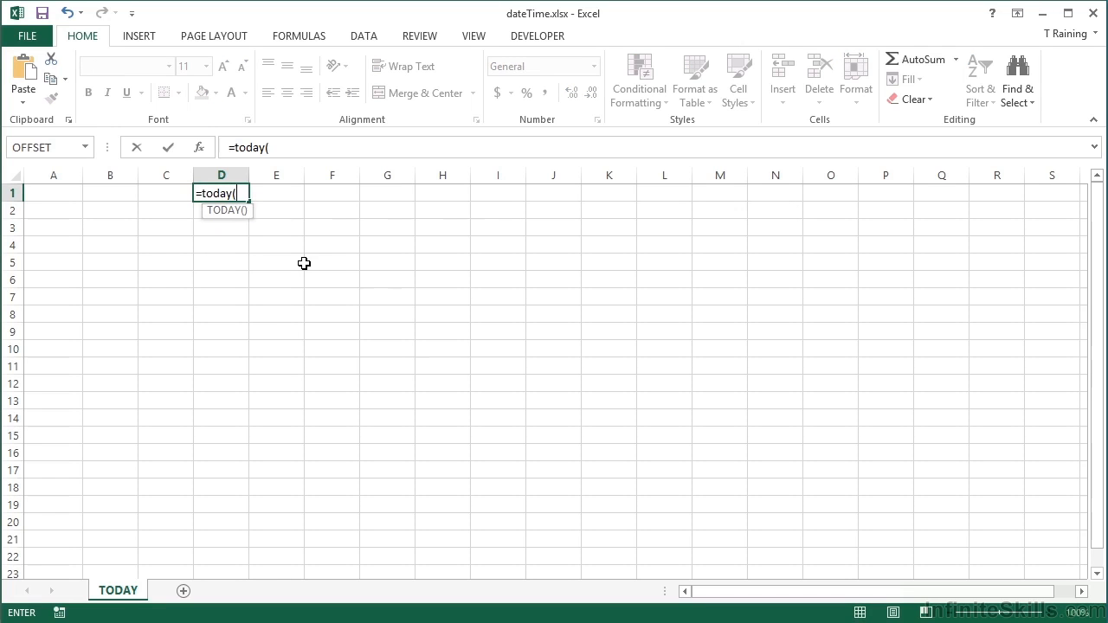
pyautogui.write(')')
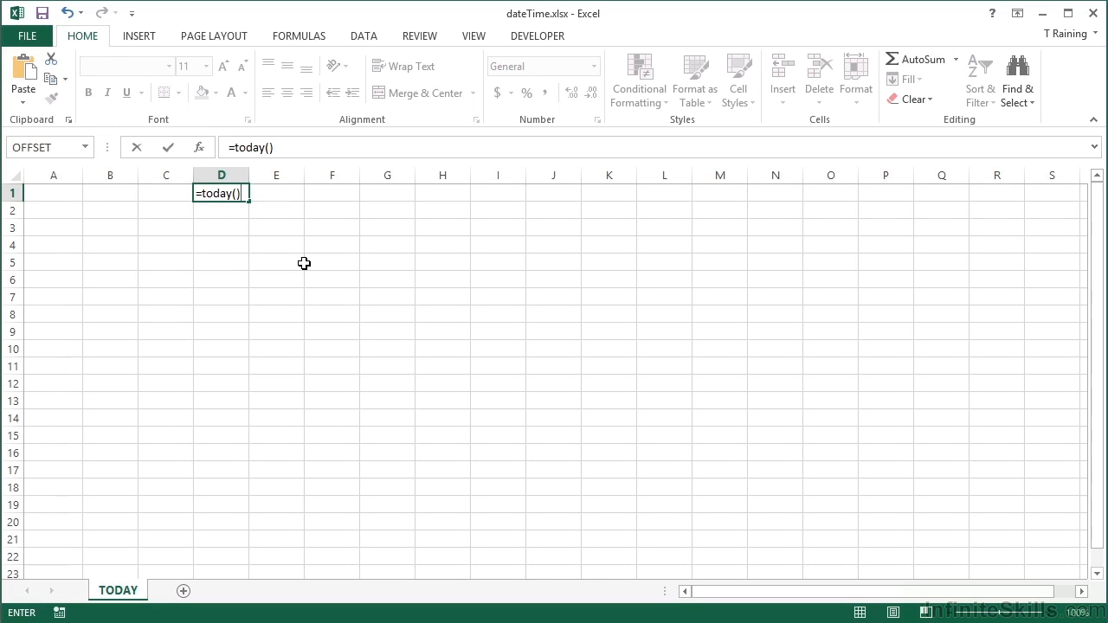
pyautogui.press('Return')
pyautogui.moveTo(255, 182); pyautogui.dragTo(260, 182)
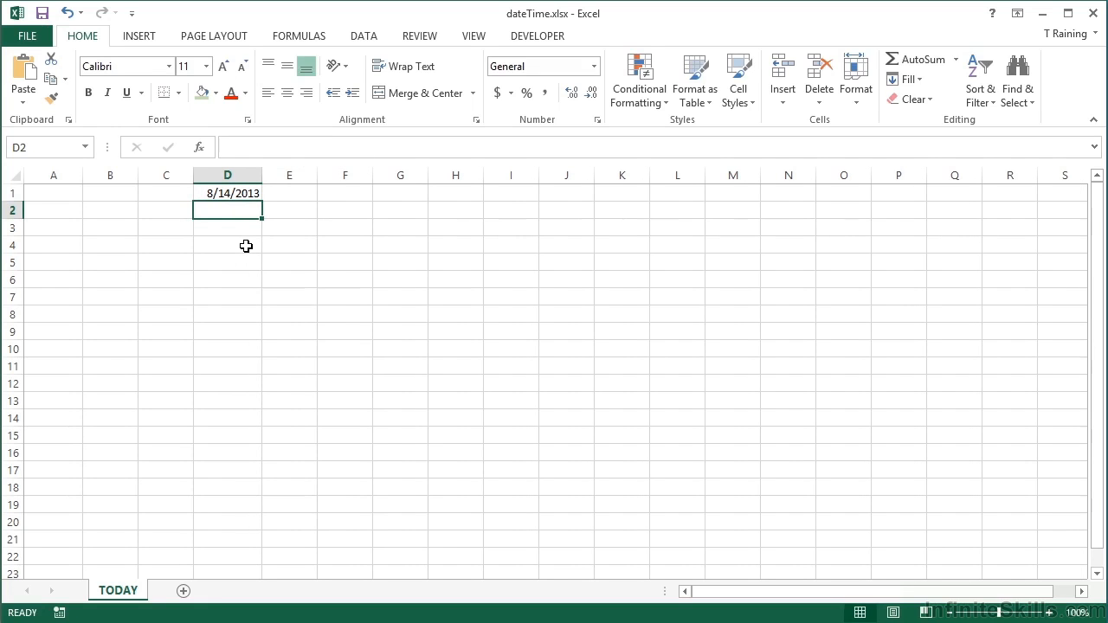
# Enter the formula =NOW() in cell D2 and autofit column D to its contents
pyautogui.write('=now')
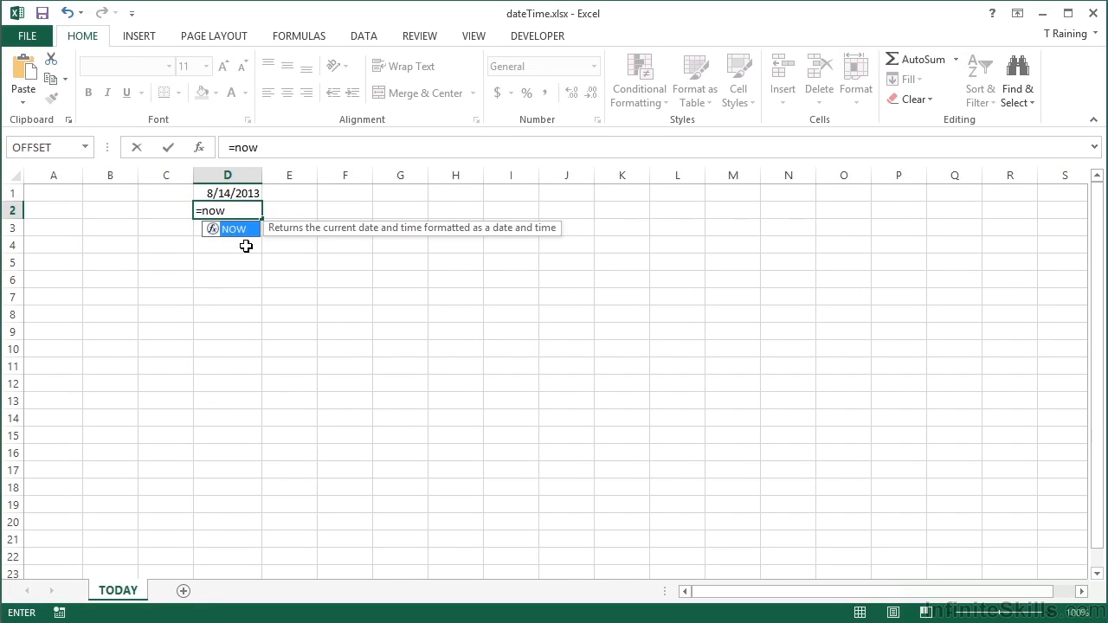
pyautogui.write('()')
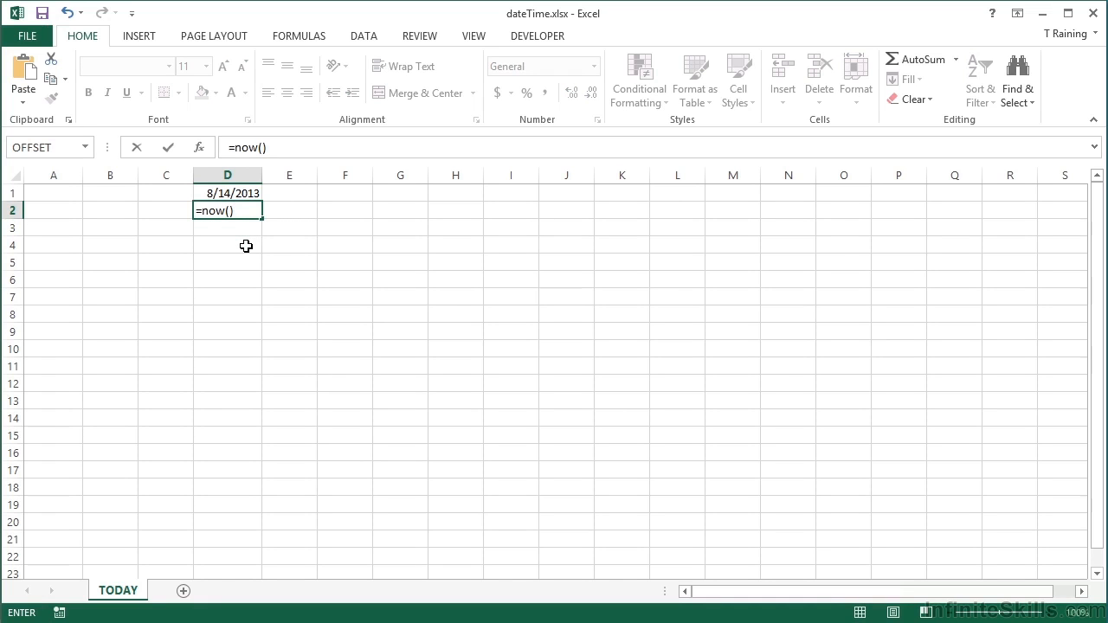
pyautogui.press('Return')
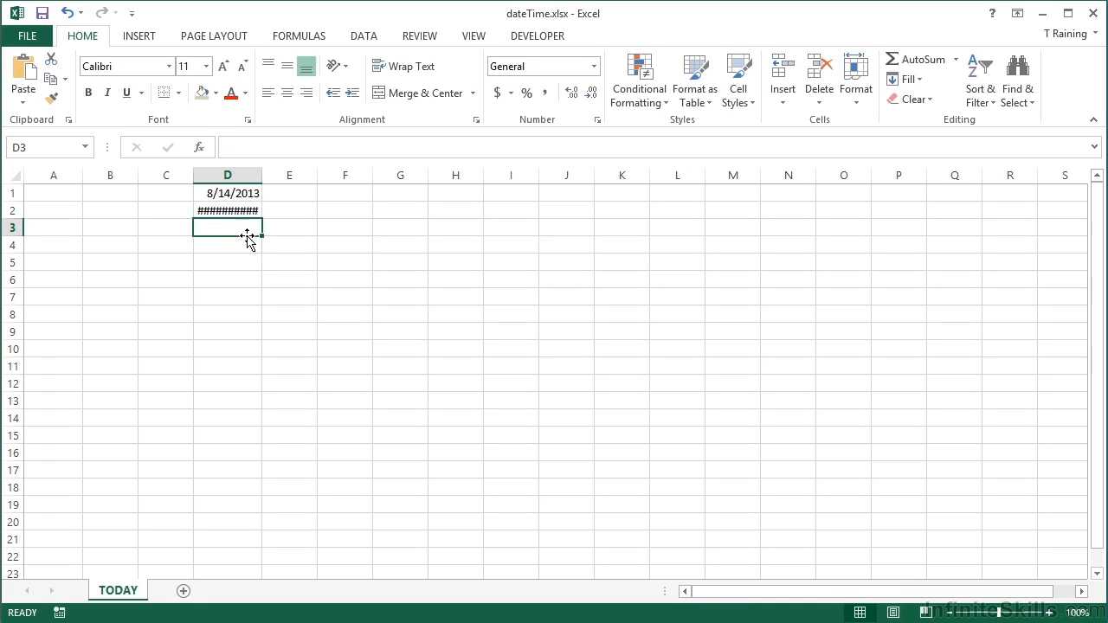
pyautogui.doubleClick(262, 177)
pyautogui.click(247, 213)
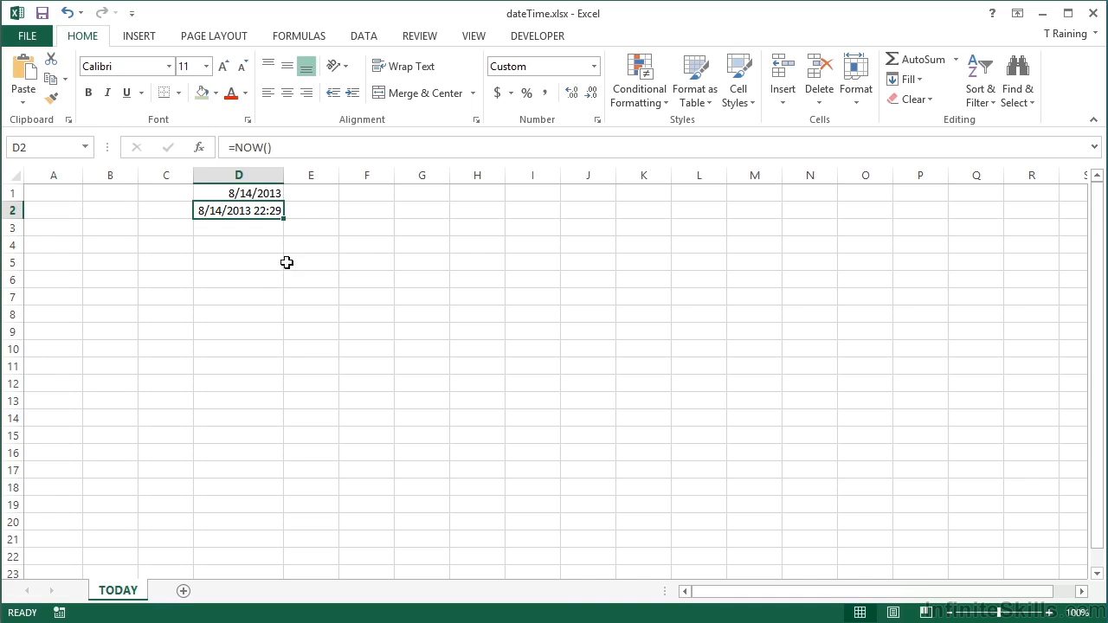
# Recalculate the workbook and the sheet, and check the date formulas in D1 and D2
pyautogui.click(312, 39)
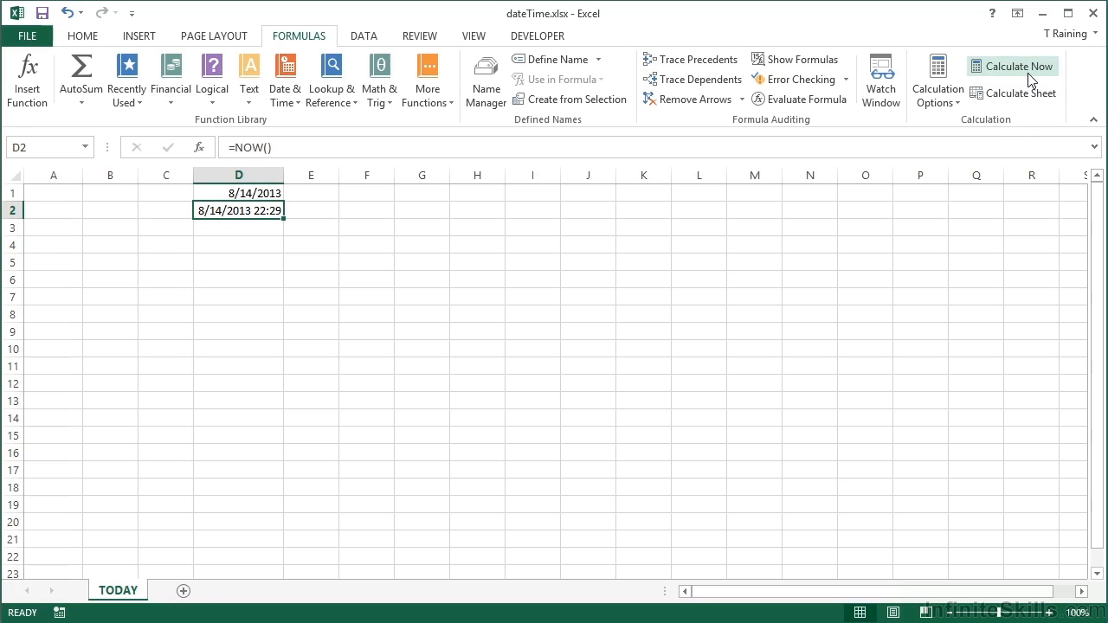
pyautogui.click(256, 194)
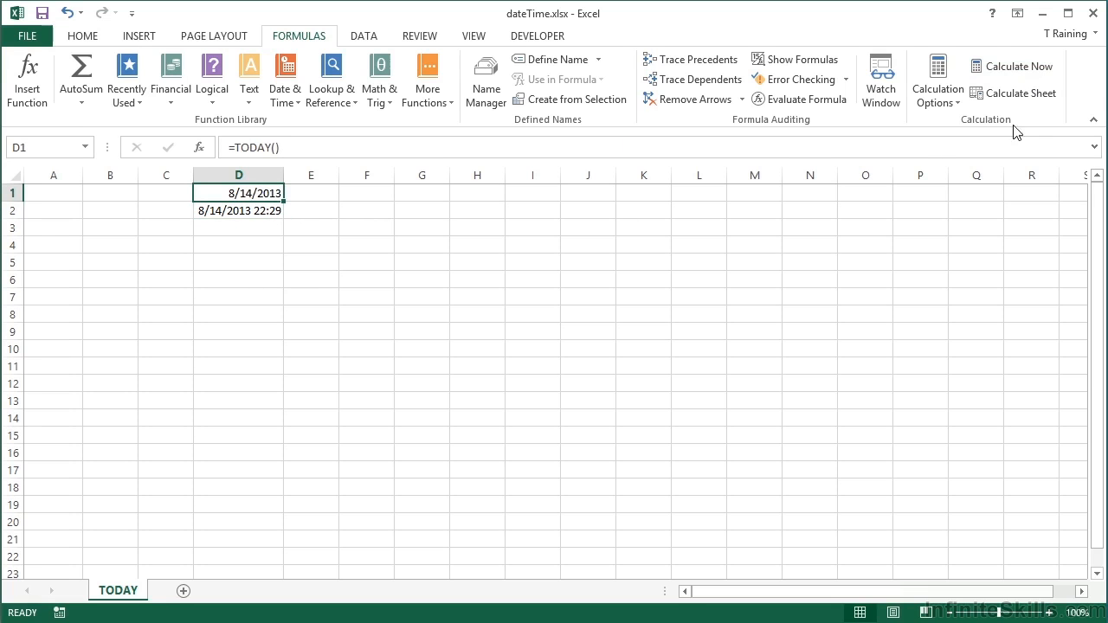
pyautogui.click(1031, 78)
pyautogui.click(1030, 101)
pyautogui.click(255, 211)
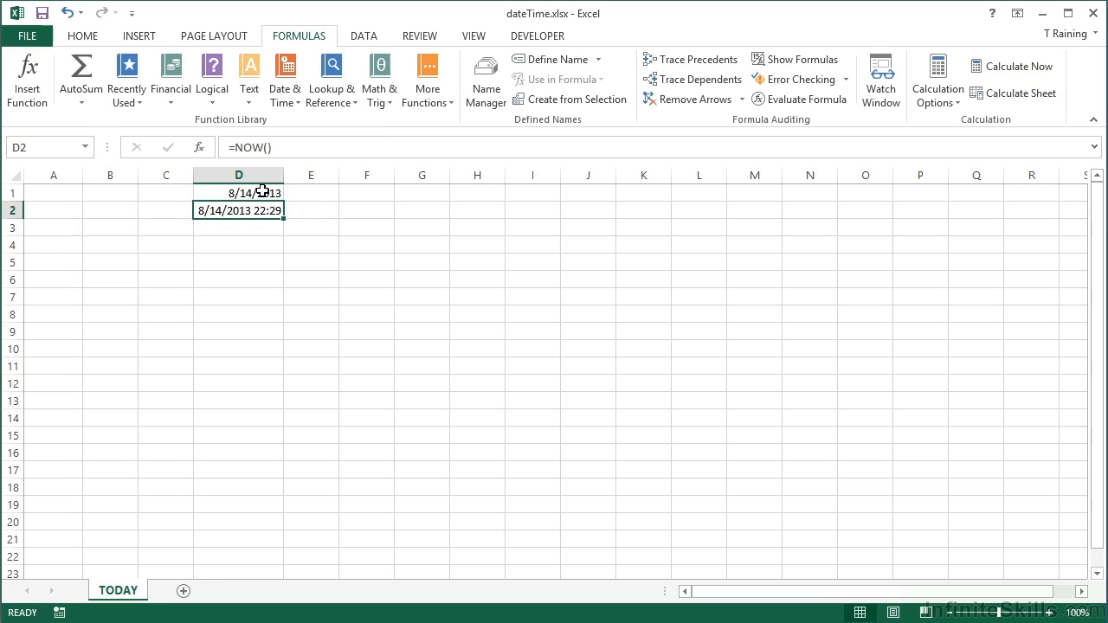
pyautogui.click(263, 192)
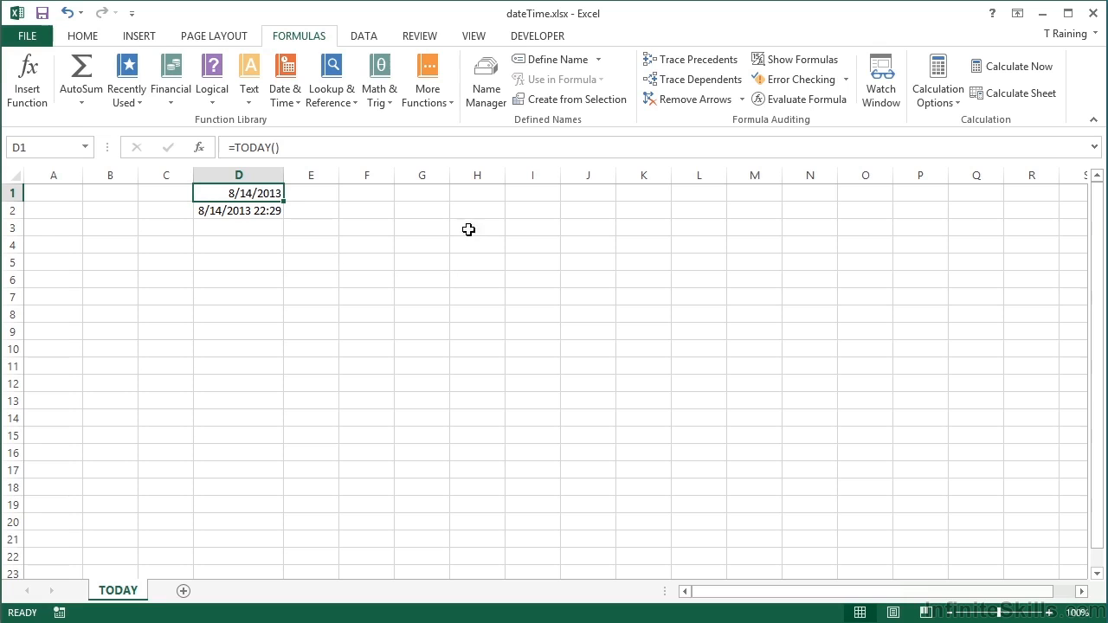
# Insert the current date 8/14/2013 as a fixed value in F1 and compare it with the formula in D1
pyautogui.click(383, 196)
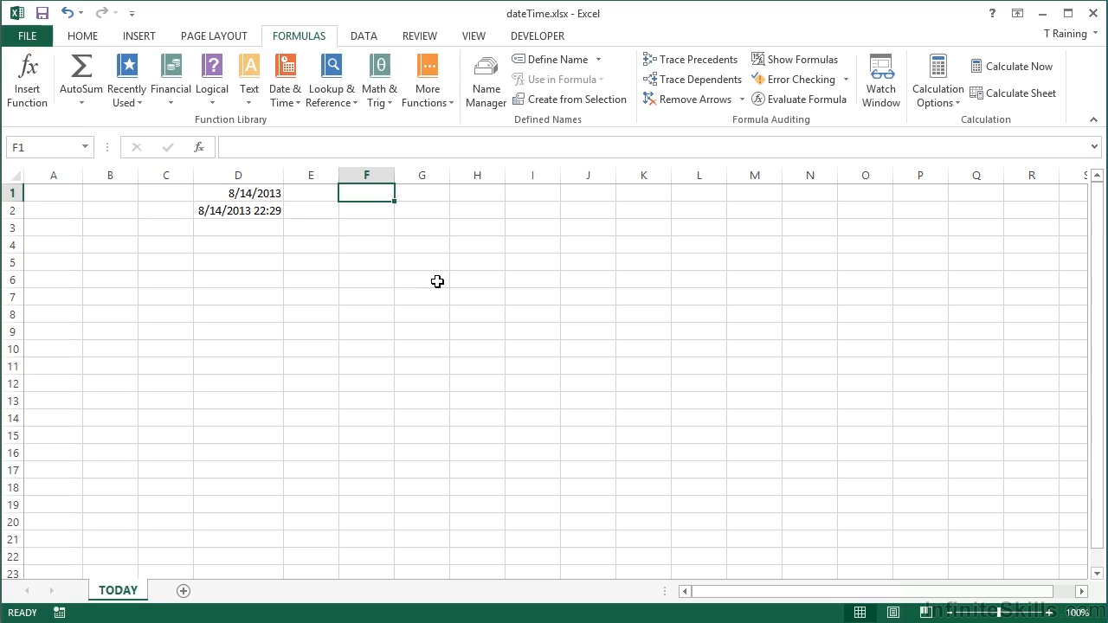
pyautogui.hotkey('ctrl', ';')
pyautogui.press('Return')
pyautogui.press('Up')
pyautogui.press('Left')
pyautogui.press('Left')
pyautogui.press('Left')
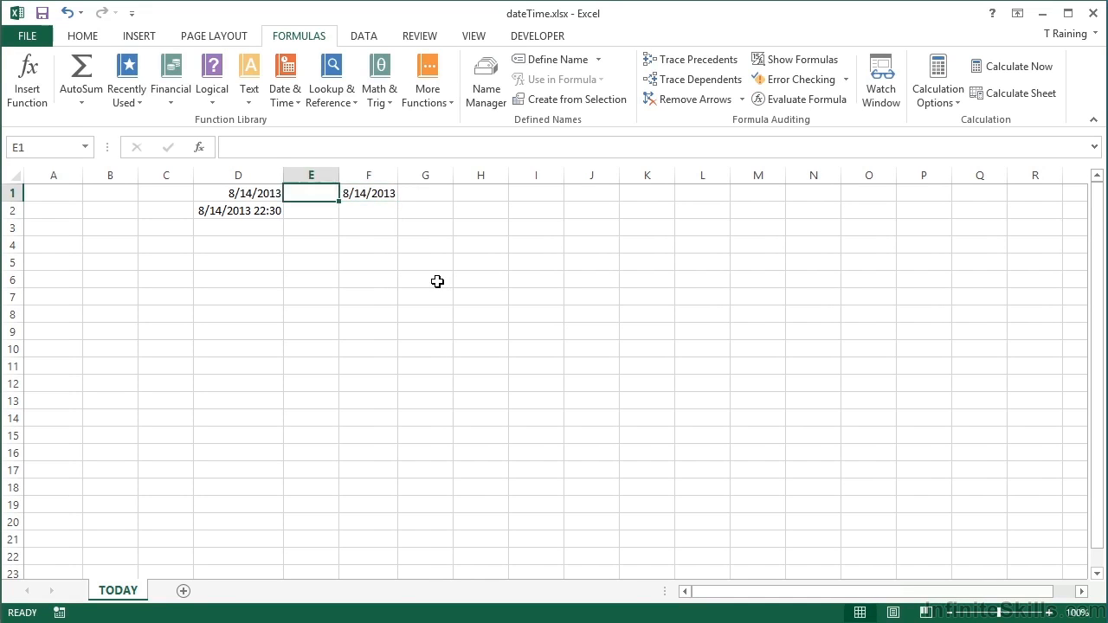
pyautogui.press('Right')
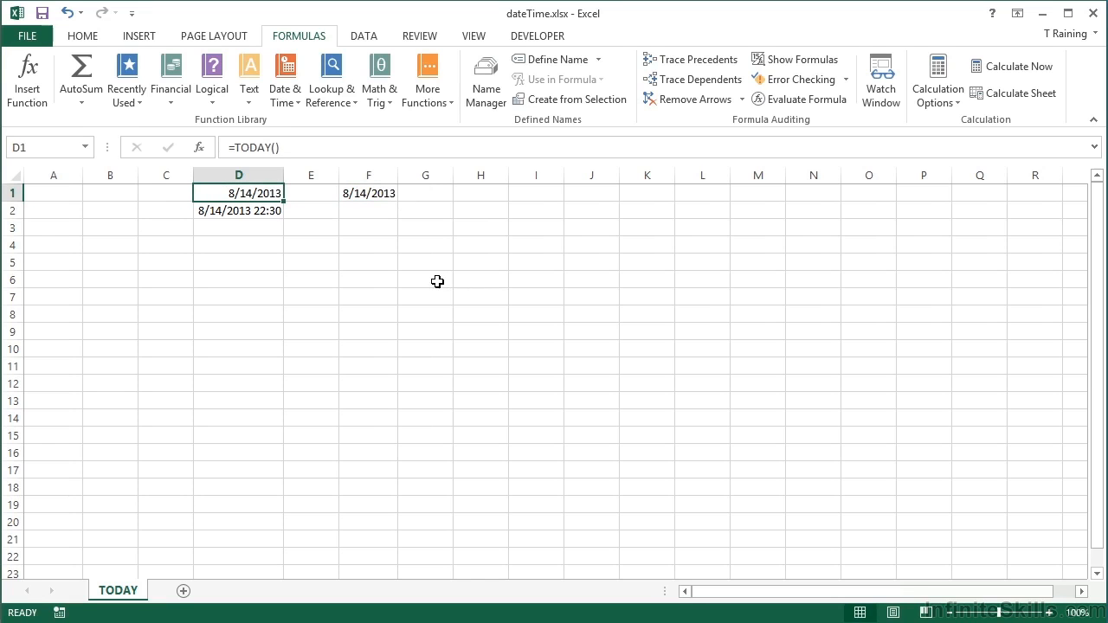
pyautogui.press('Right')
pyautogui.press('Right')
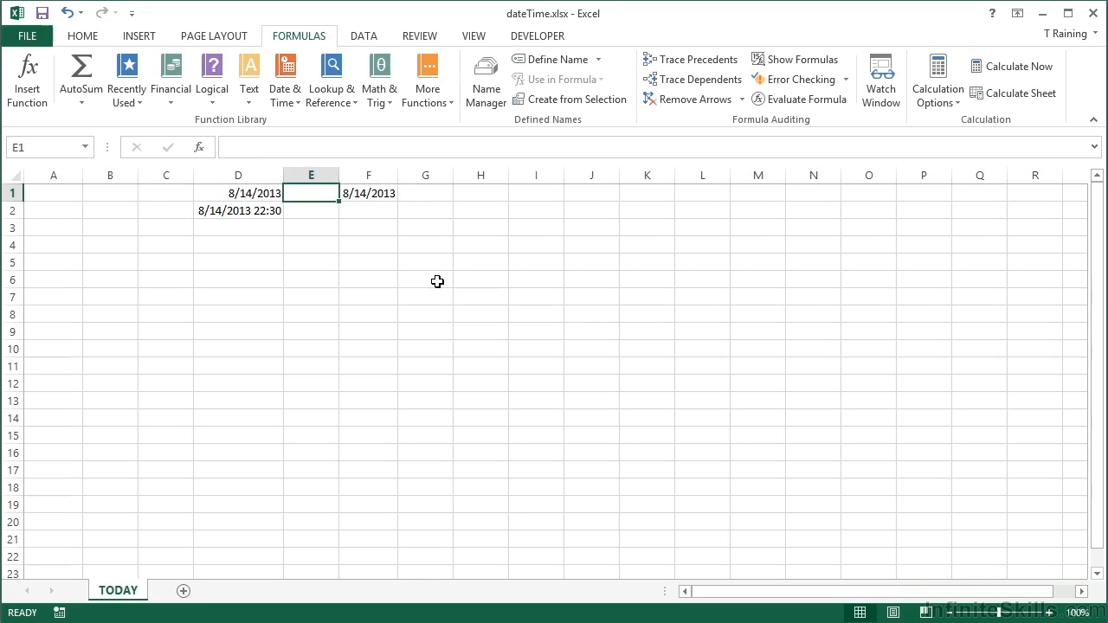
# Insert the current time 10:30 PM as a fixed value in cell F2
pyautogui.press('Down')
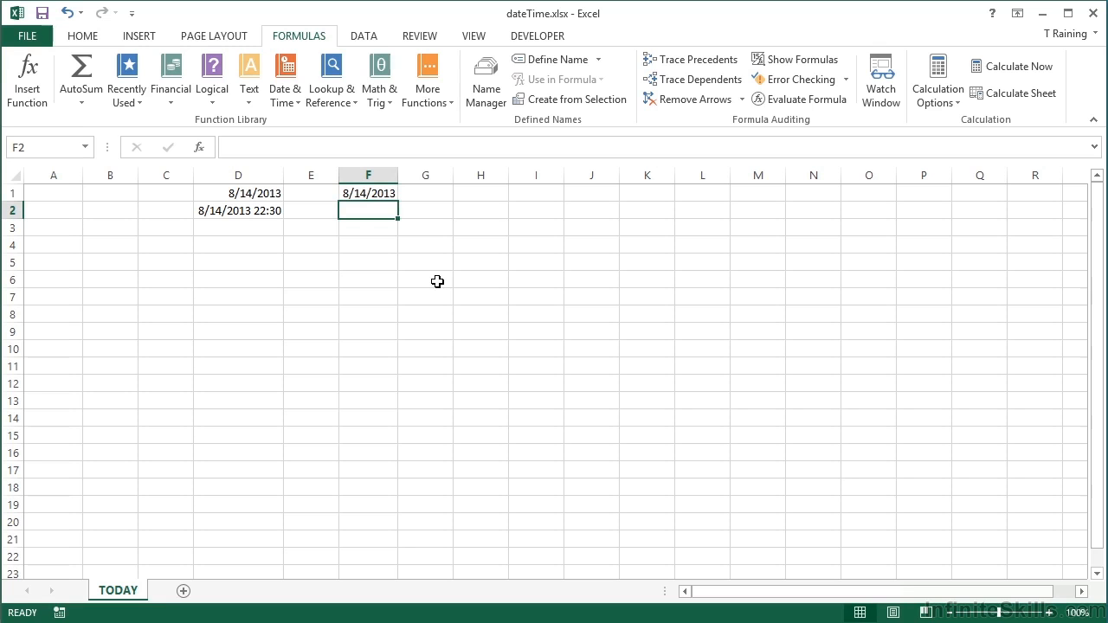
pyautogui.write('10:30 PM')
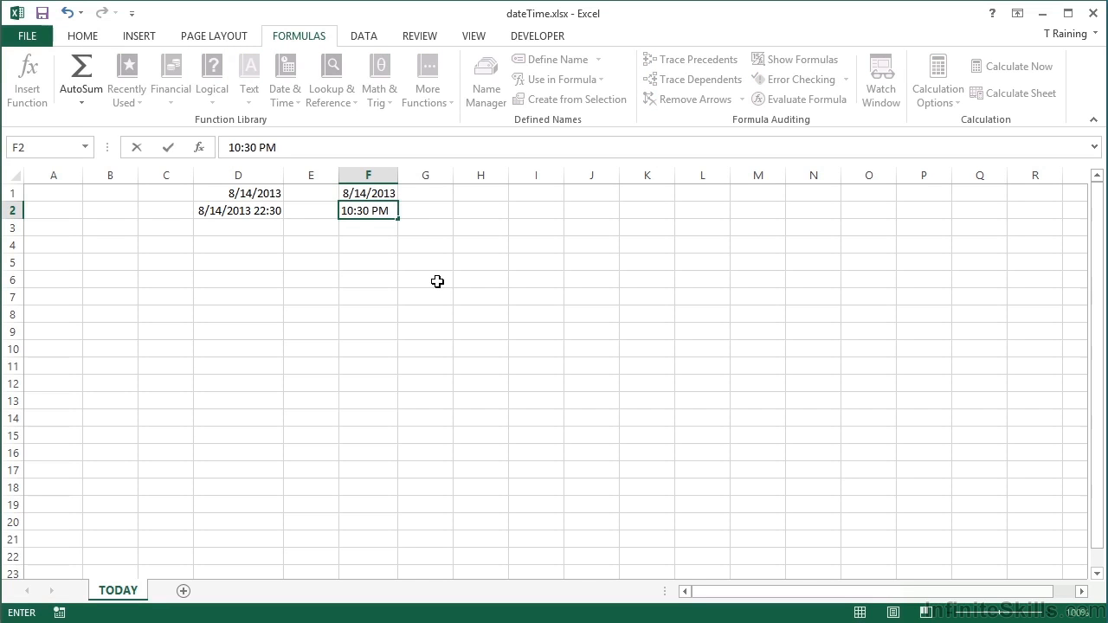
pyautogui.press('Return')
pyautogui.press('Up')
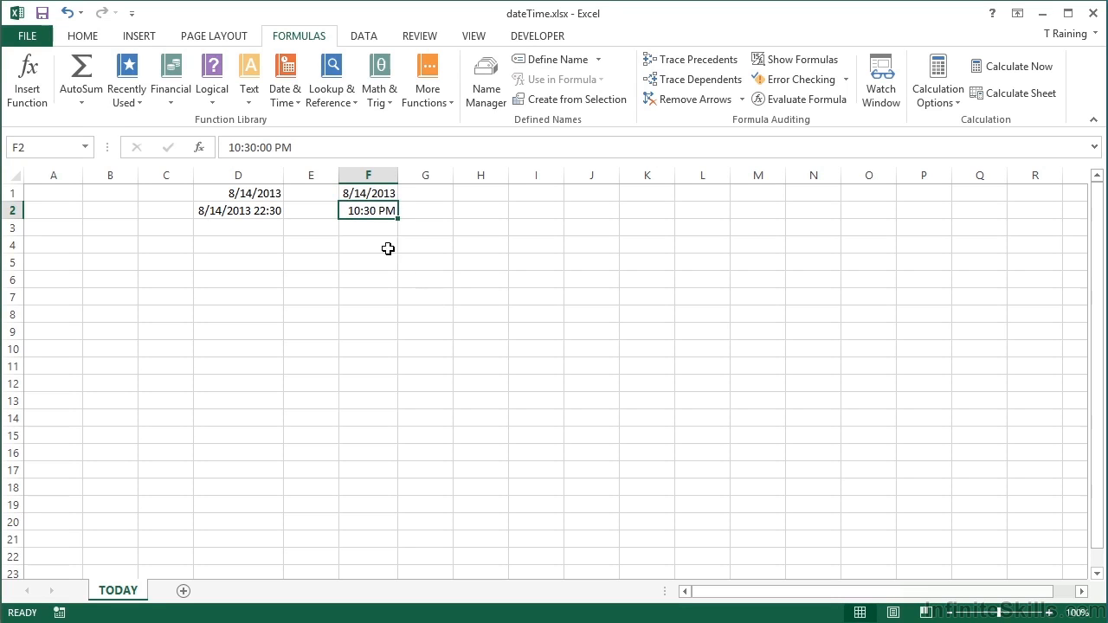
# Compare the contents of the fixed entries in F1 and F2 with the formulas in D1 and D2
pyautogui.click(381, 194)
pyautogui.click(377, 207)
pyautogui.click(377, 196)
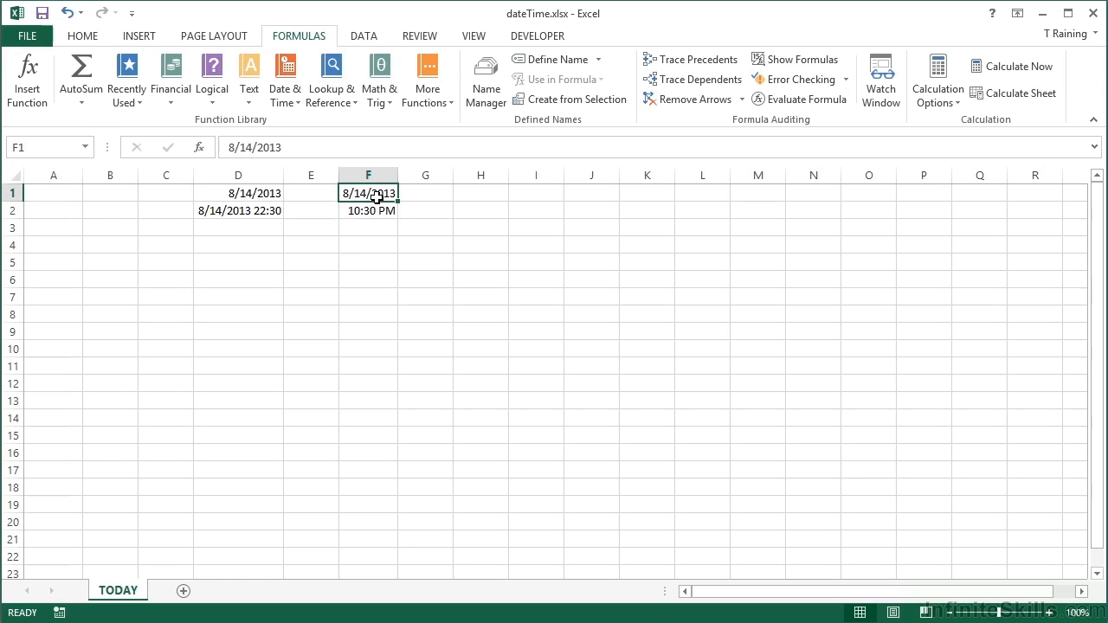
pyautogui.click(378, 214)
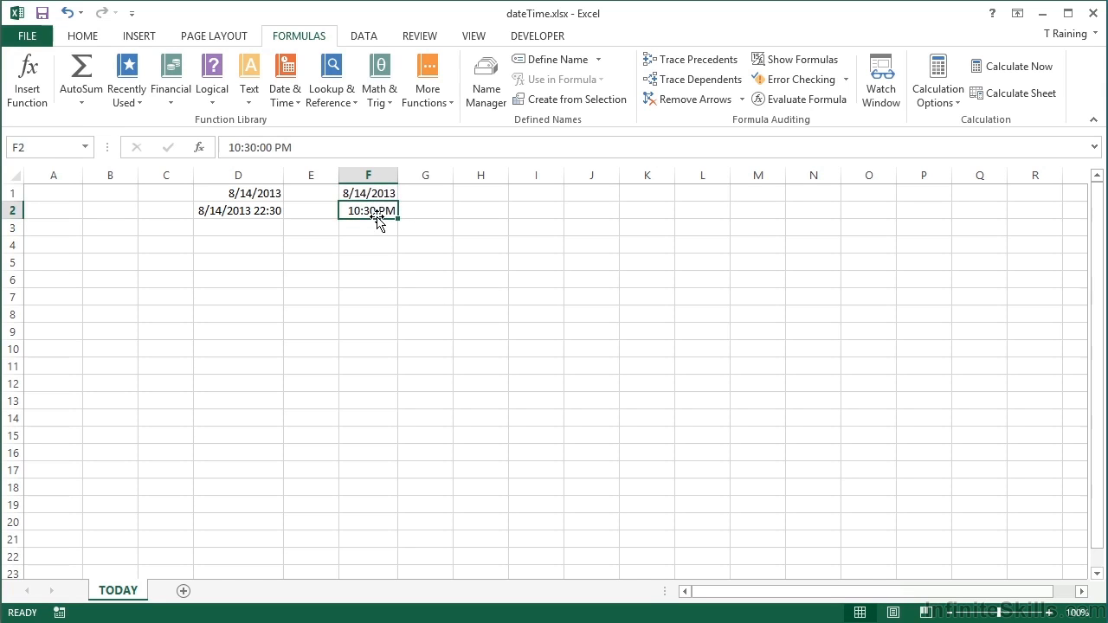
pyautogui.click(253, 193)
pyautogui.click(251, 208)
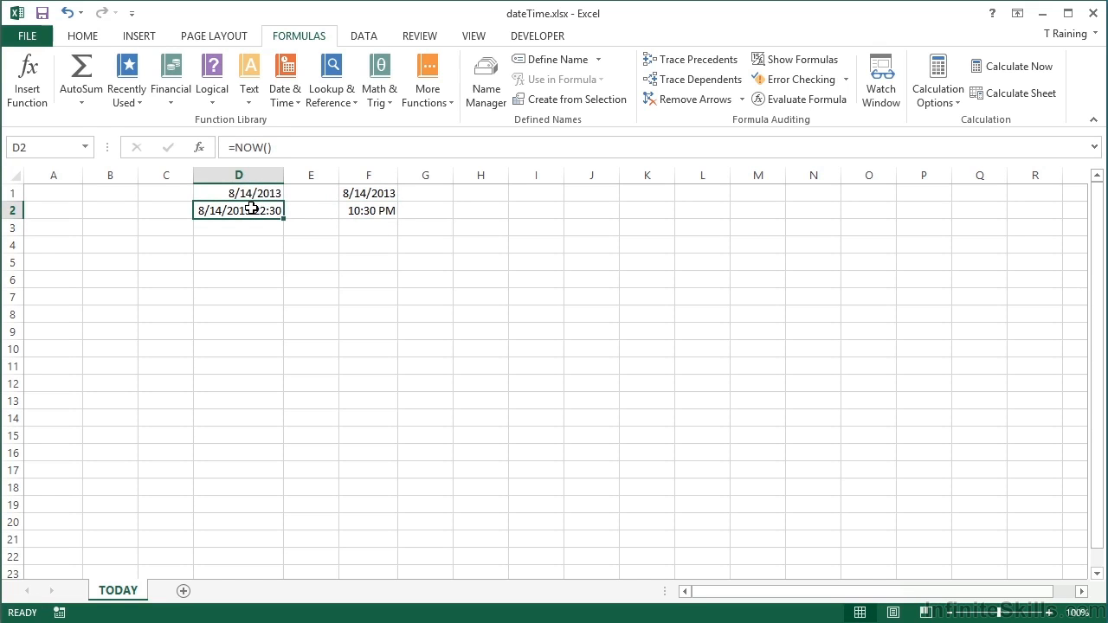
# Enter the formula ="Today's date is "&TODAY() in cell D4 and widen column D to fit the text
pyautogui.click(252, 244)
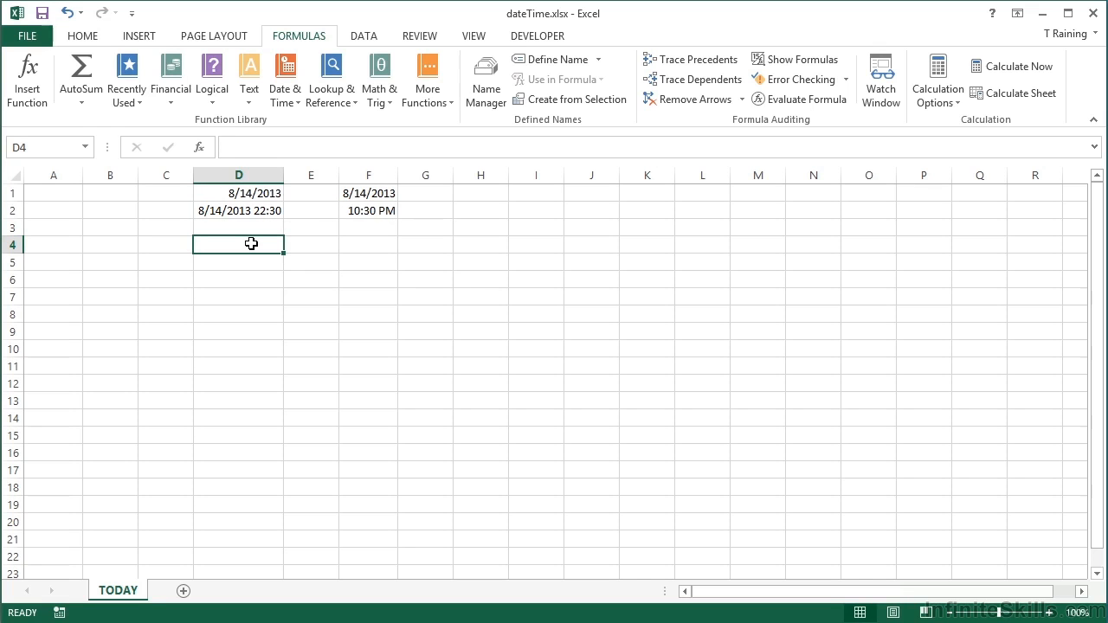
pyautogui.write('="Today')
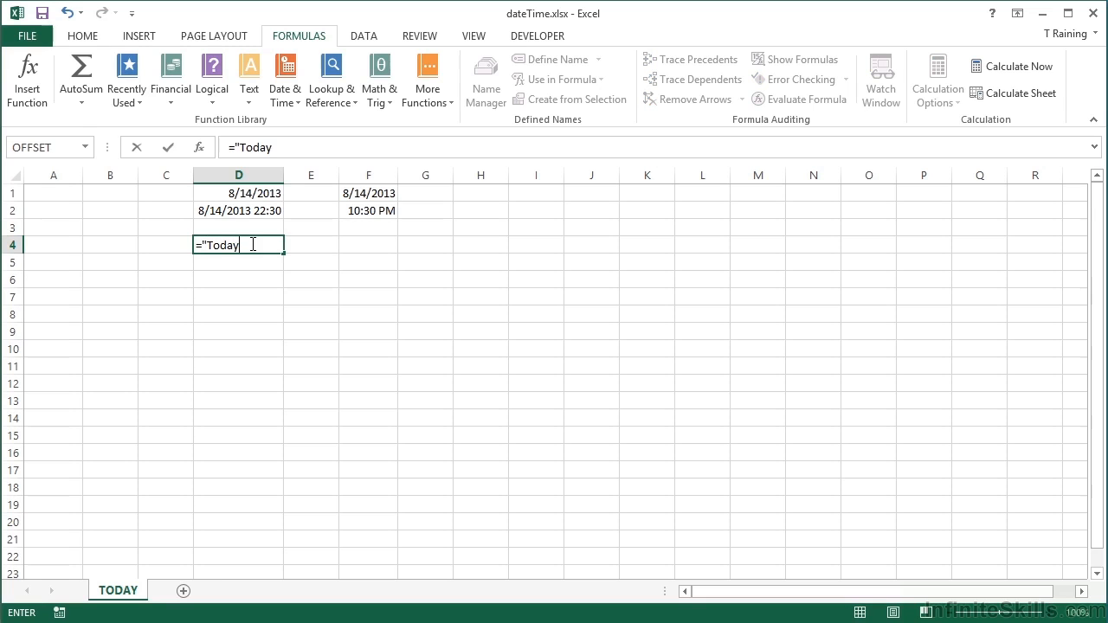
pyautogui.write('\'s date is "&today')
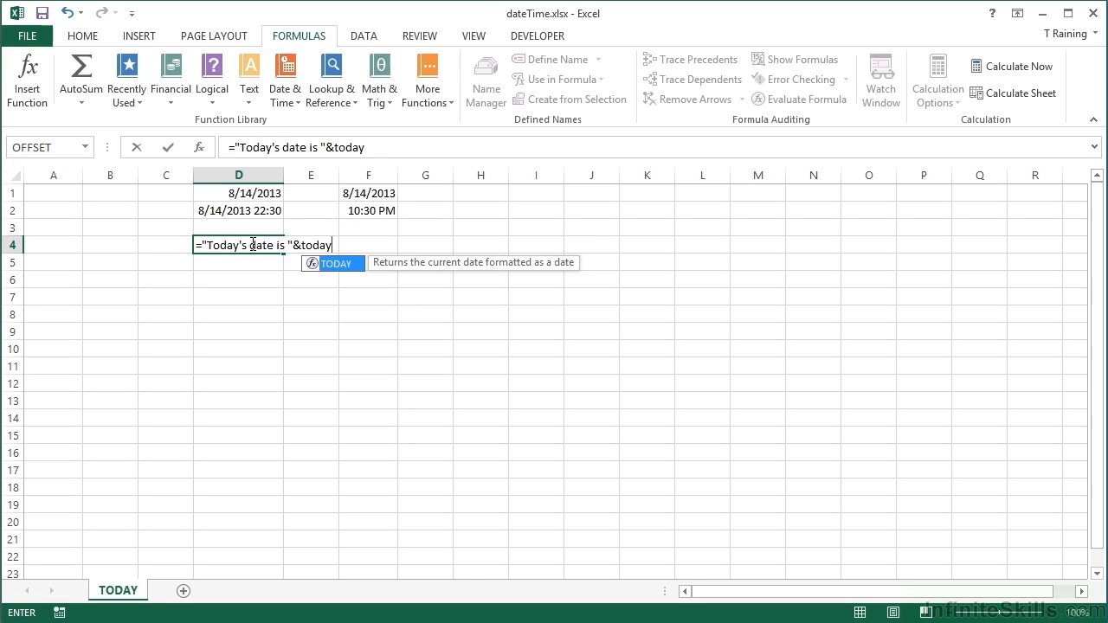
pyautogui.write('()')
pyautogui.press('Return')
pyautogui.click(253, 245)
pyautogui.moveTo(285, 174); pyautogui.dragTo(336, 174)
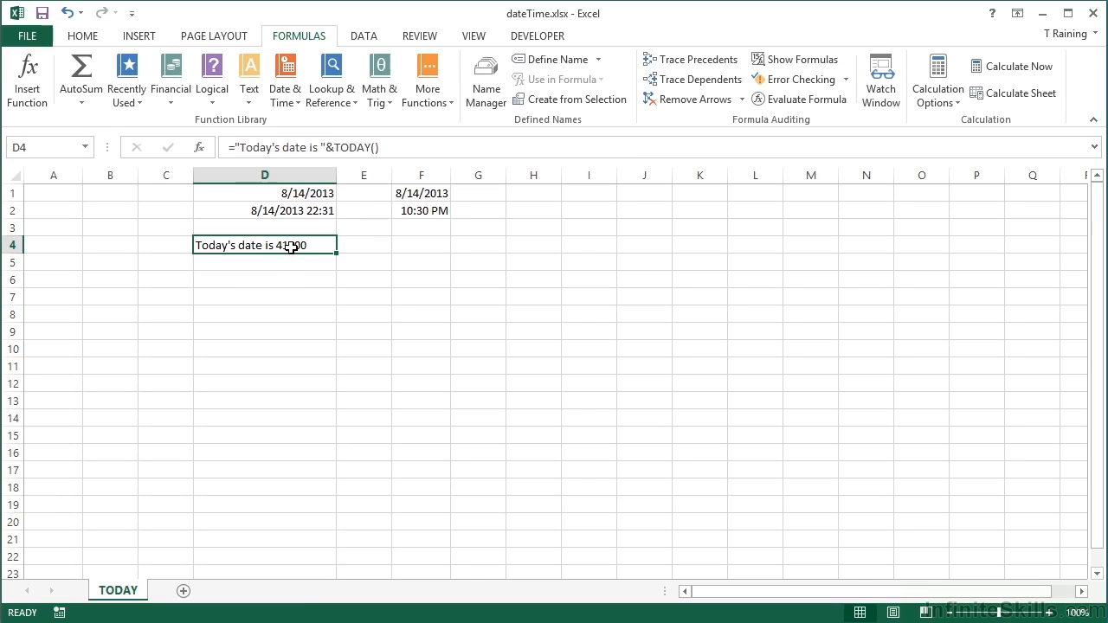
# Wrap TODAY() in the D4 formula in a TEXT function with the format "m/d/yyyy"
pyautogui.doubleClick(296, 246)
pyautogui.click(301, 247)
pyautogui.write('text(')
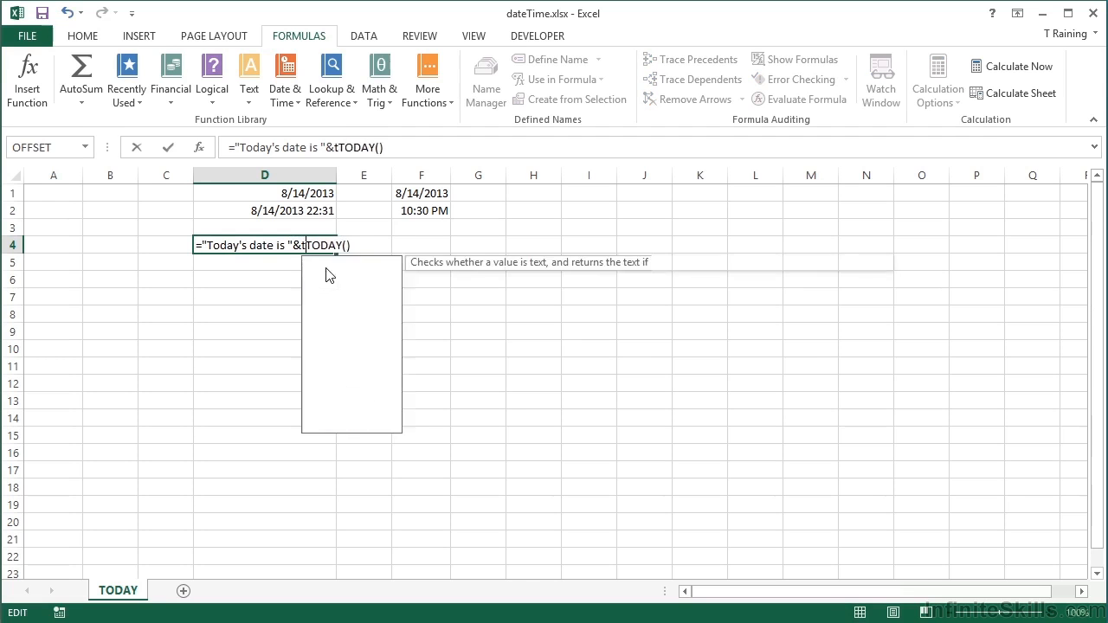
pyautogui.click(379, 246)
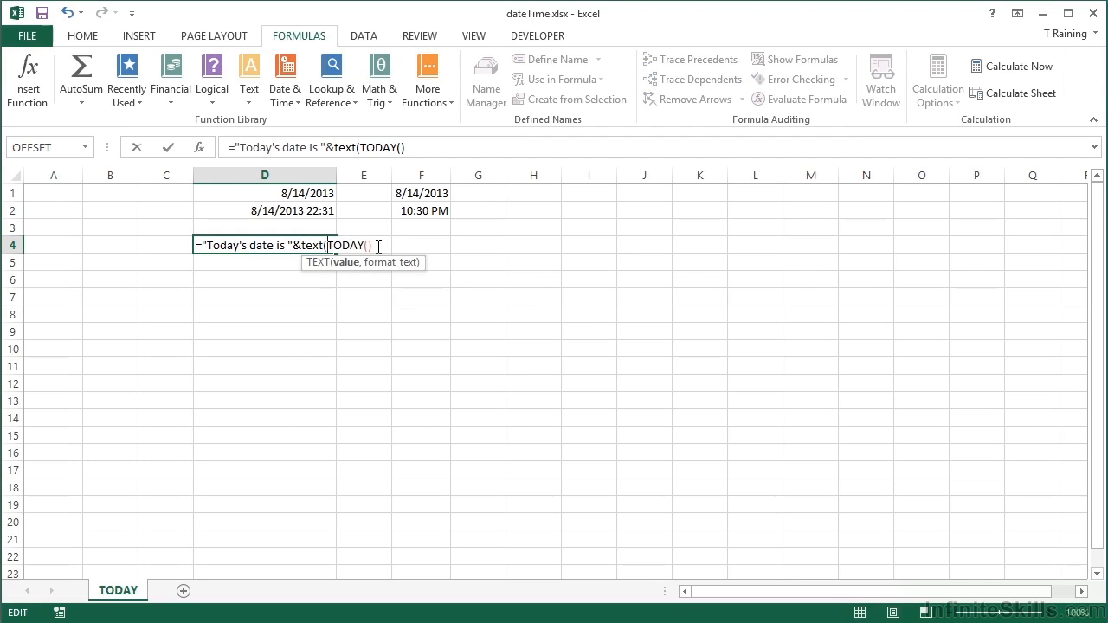
pyautogui.write(',')
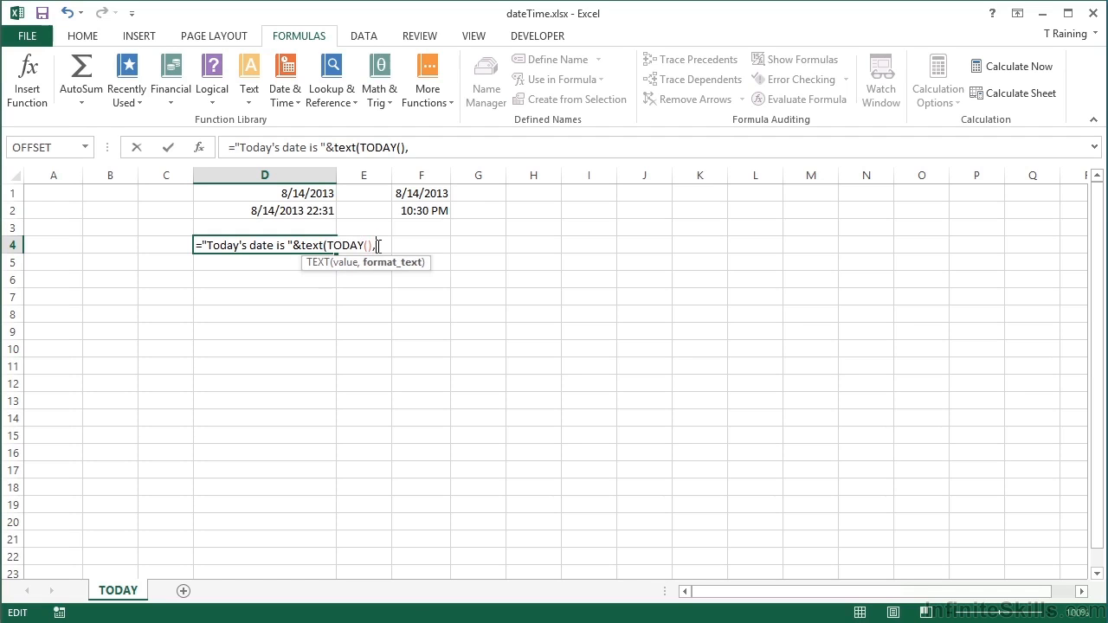
pyautogui.write('"m/d/yyyy')
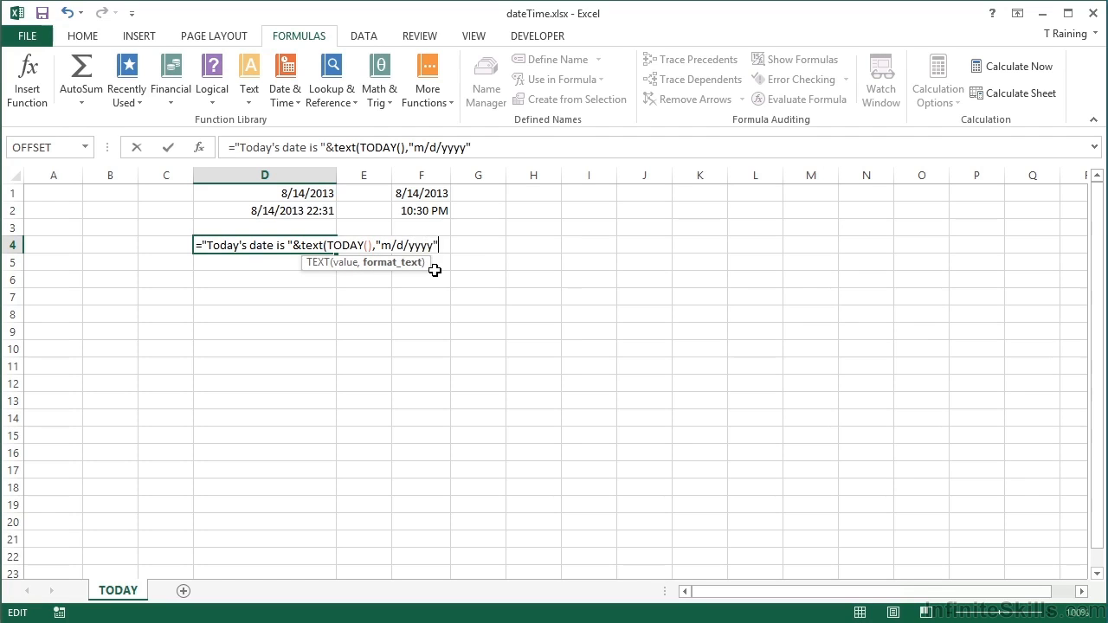
pyautogui.write('"')
pyautogui.hotkey('ctrl', 'Return')
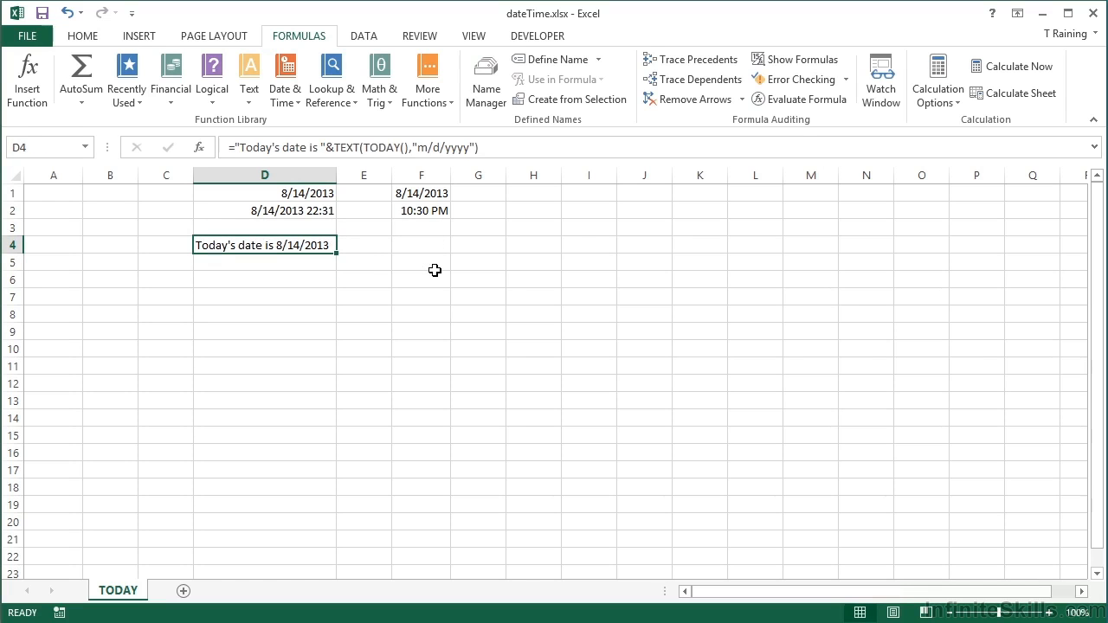